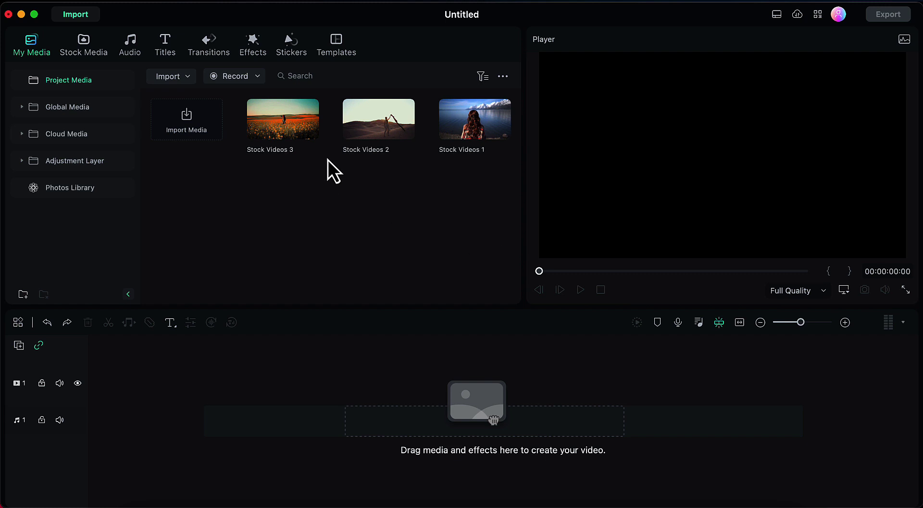
Add Stock Videos 3, 2 and 1 to the timeline in order, keeping 1920X1080 25.00fps project settings.
left_click(287, 124)
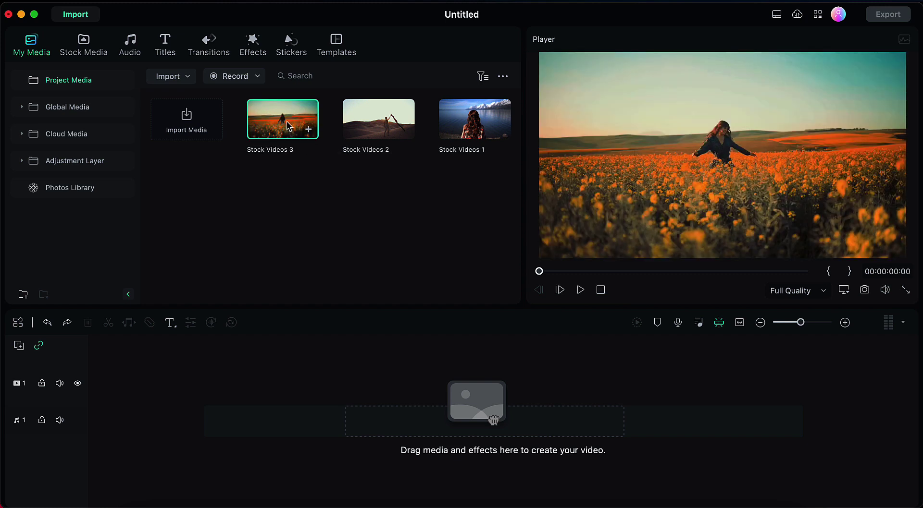
left_click(384, 117)
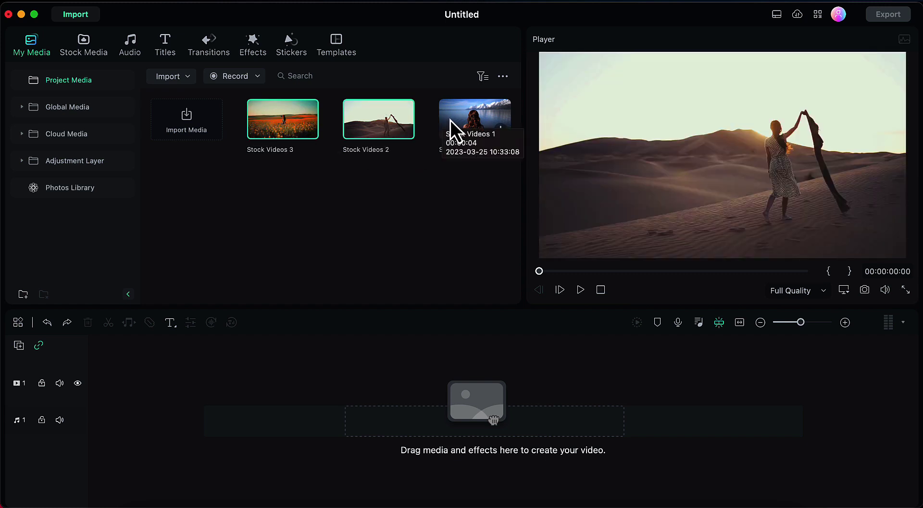
left_click(453, 121, "super")
left_click_drag(454, 120, 92, 423)
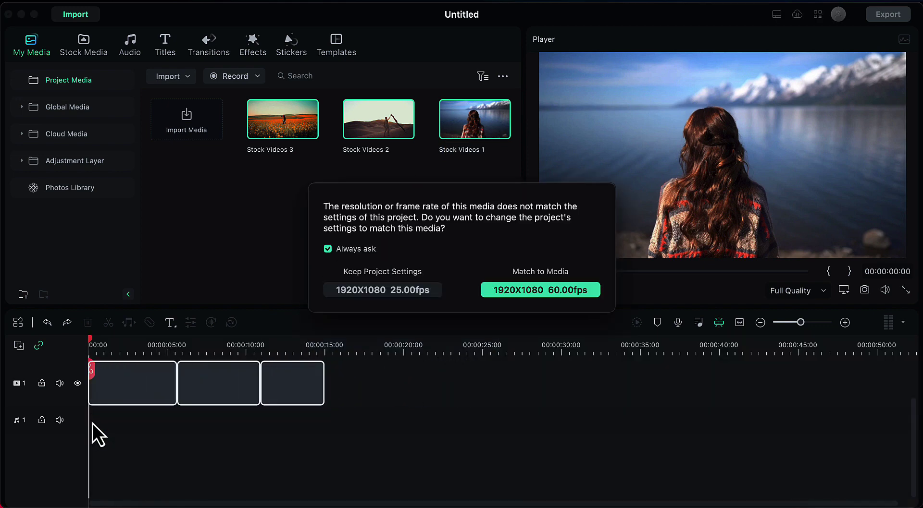
left_click(365, 291)
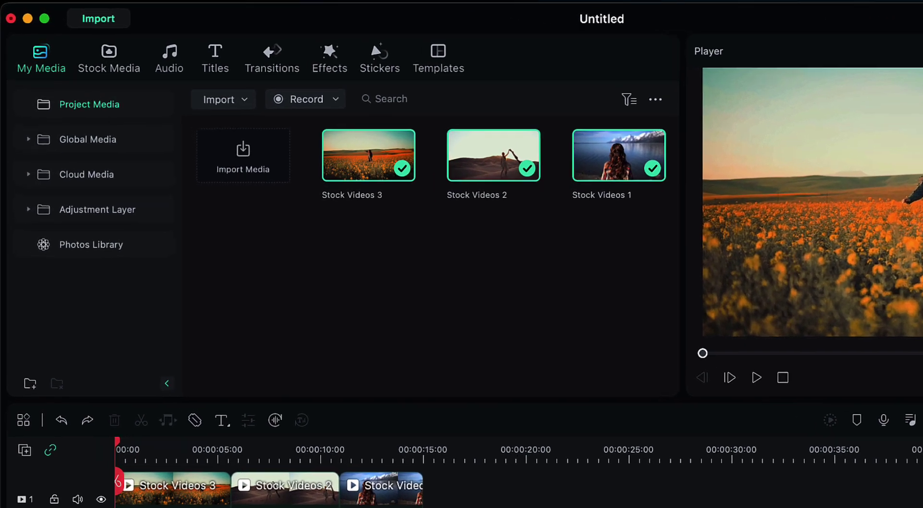
Place a preset Adjustment Layer on track 2 over the Stock Videos 3/2 cut, then zoom the timeline in.
left_click(91, 221)
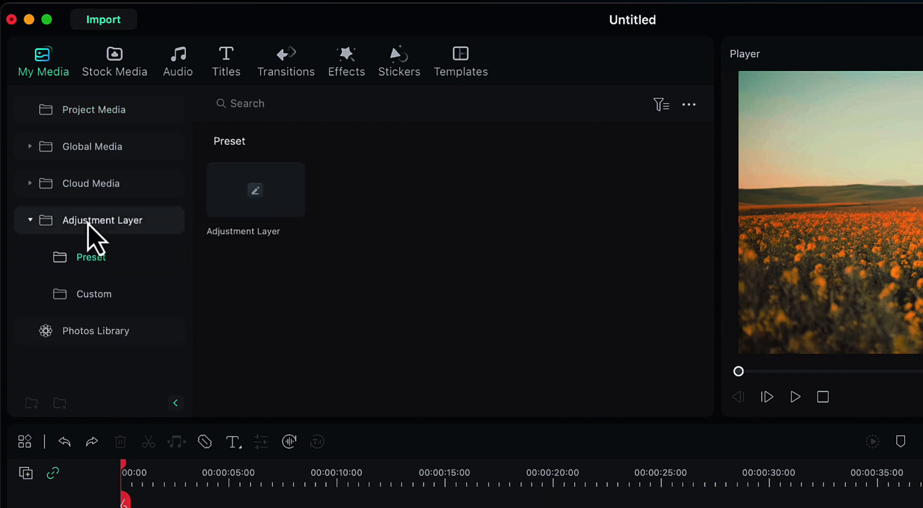
mouse_move(218, 207)
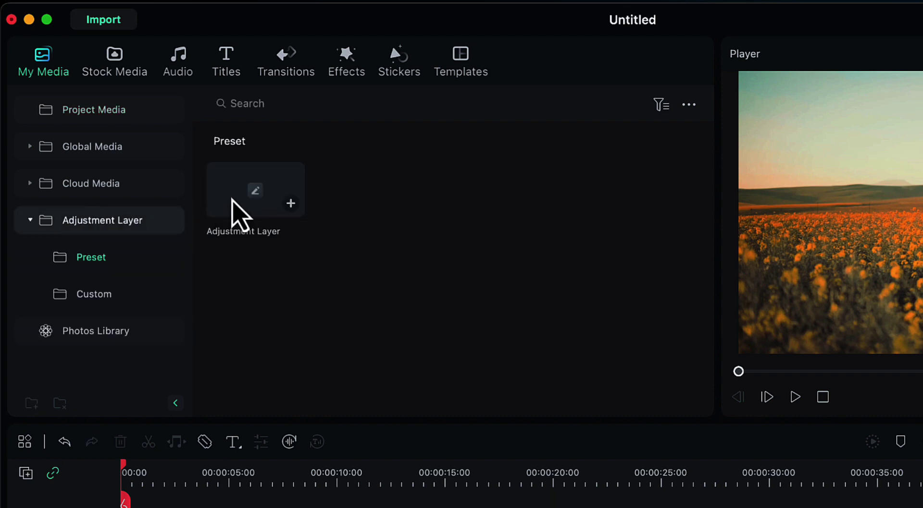
left_click_drag(232, 199, 144, 382)
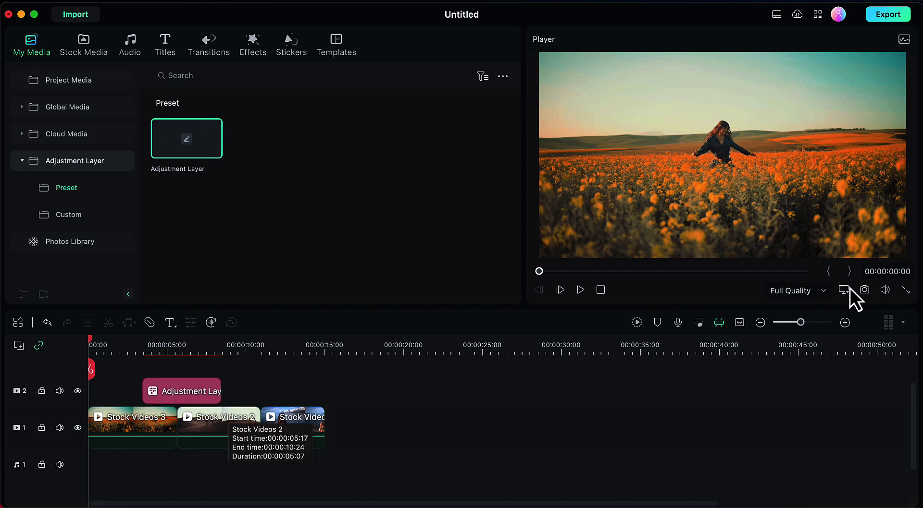
left_click_drag(802, 326, 814, 326)
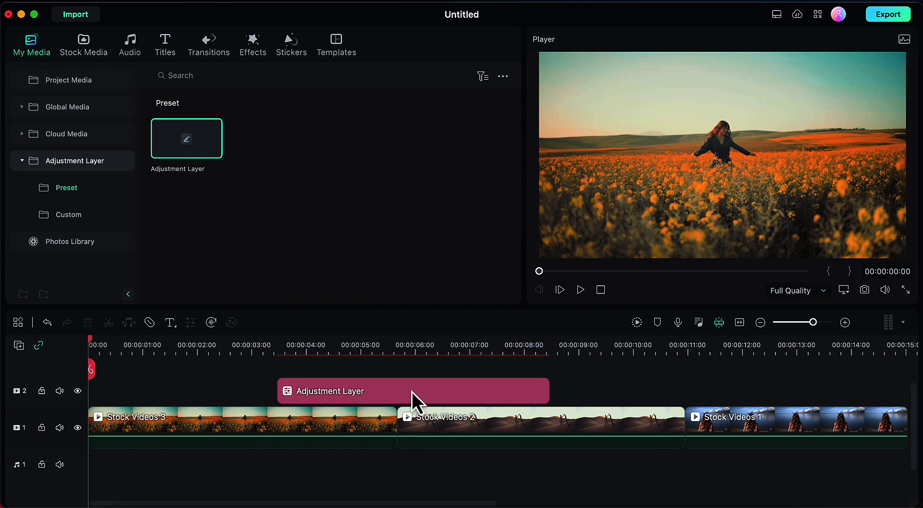
Show the adjustment layer's Color settings and move the playhead to the first junction, 00:00:05:17.
double_click(411, 392)
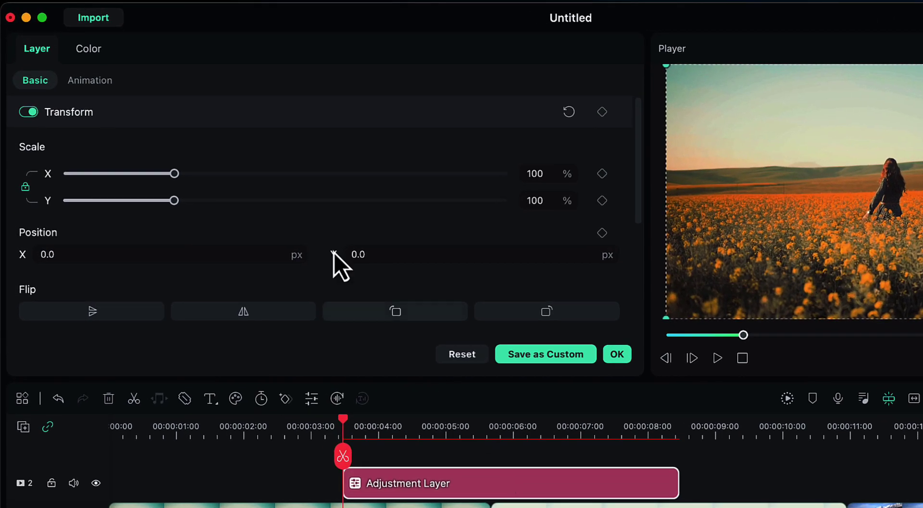
left_click(92, 51)
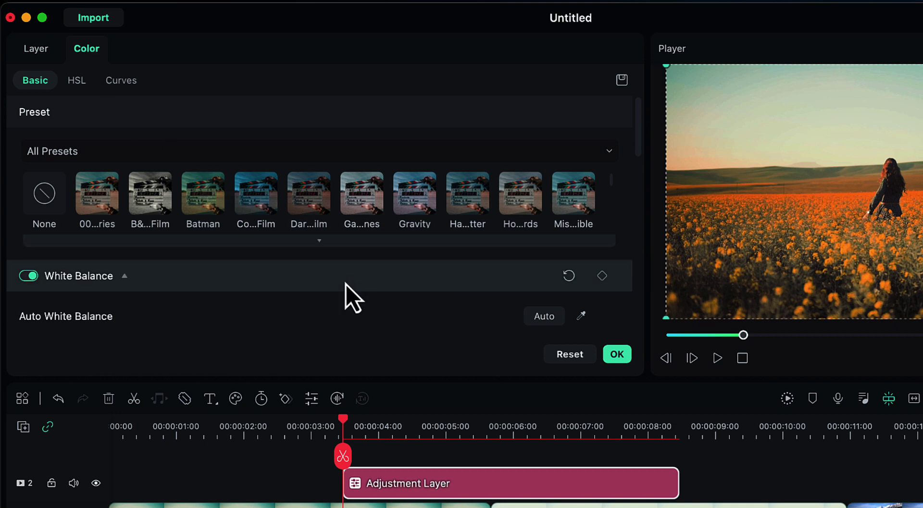
scroll(346, 284, "down", 1)
scroll(346, 284, "down", 5)
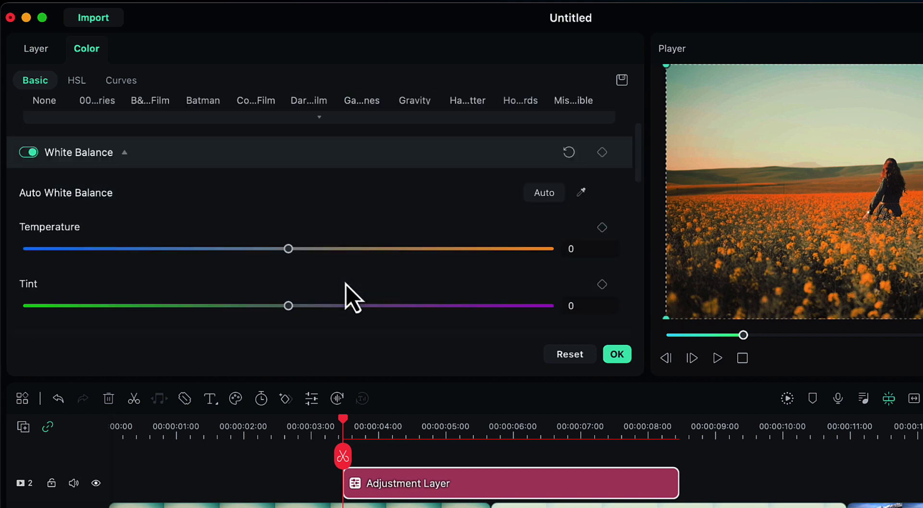
scroll(346, 285, "down", 3)
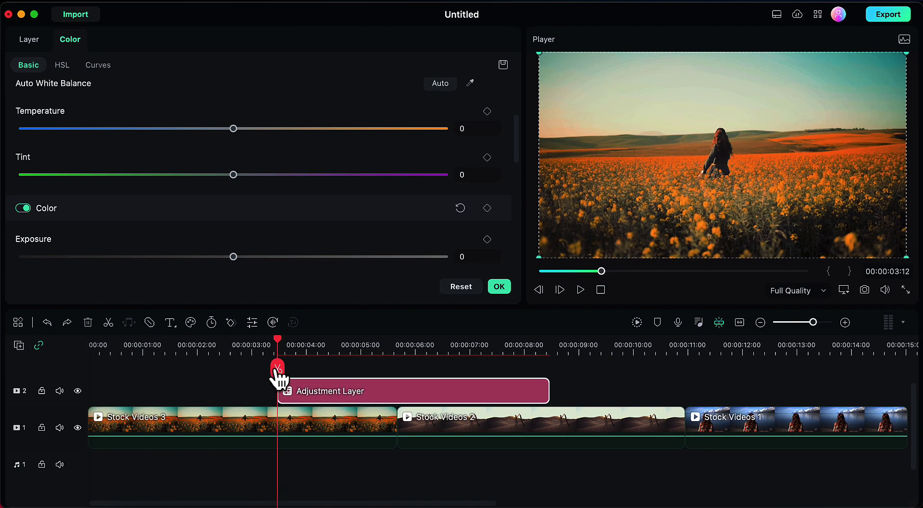
left_click_drag(276, 371, 397, 379)
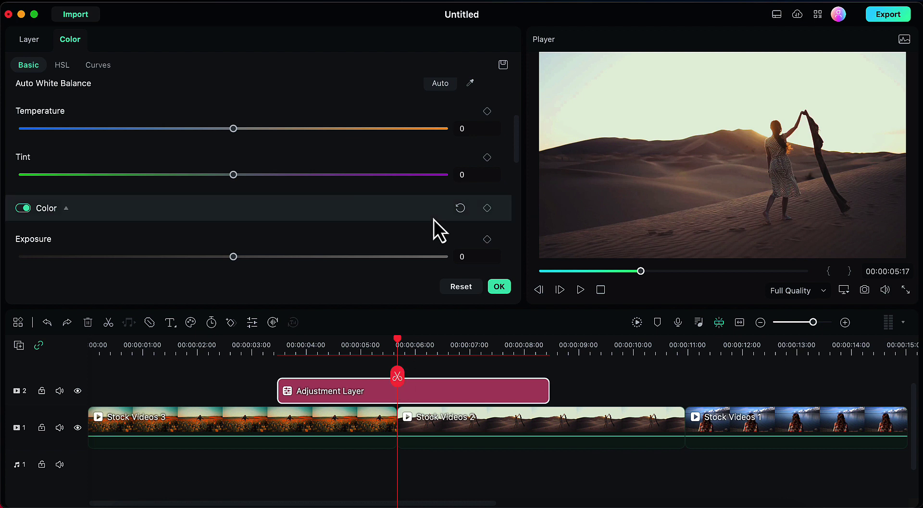
Keyframe Color at 00:00:05:17 with Exposure, Brightness and Contrast raised to 100.
left_click(487, 211)
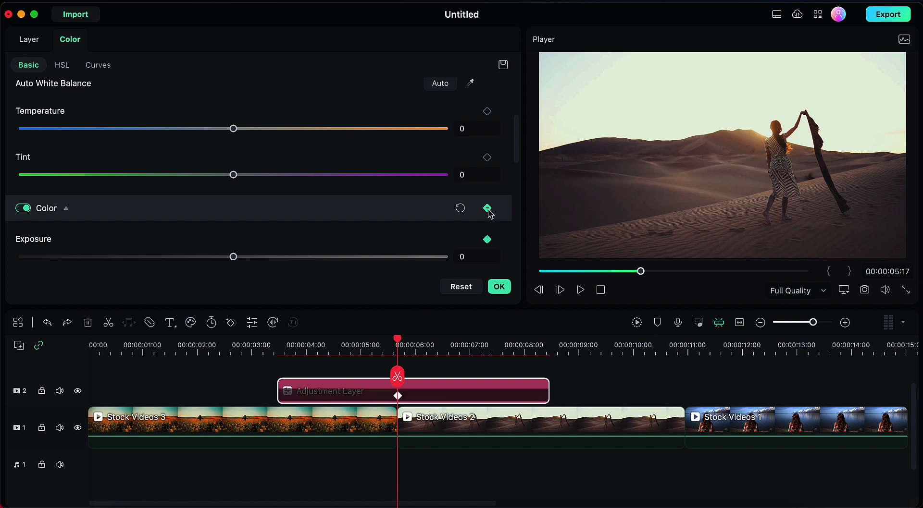
scroll(272, 237, "down", 4)
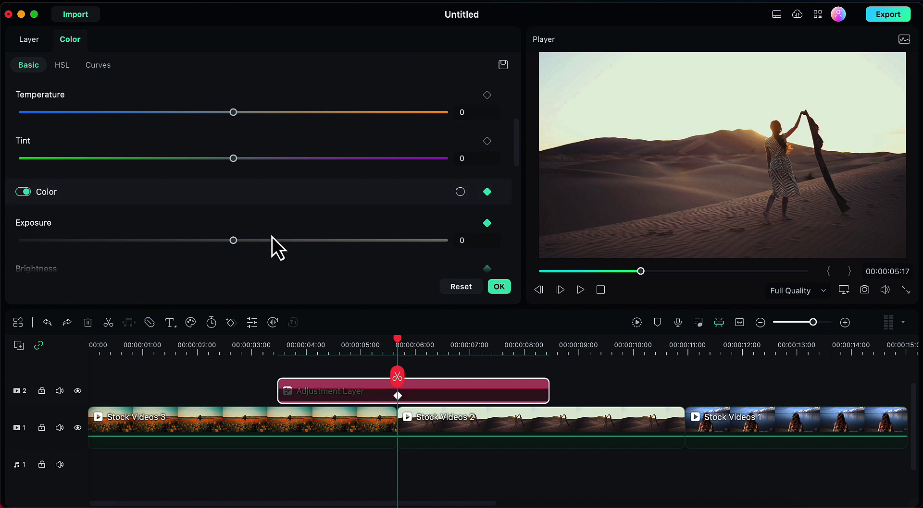
left_click_drag(236, 200, 451, 217)
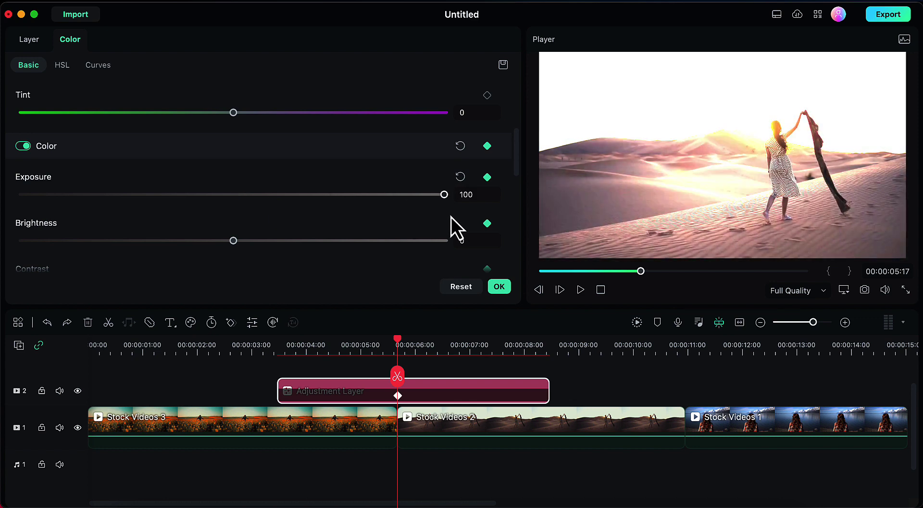
left_click_drag(234, 244, 455, 244)
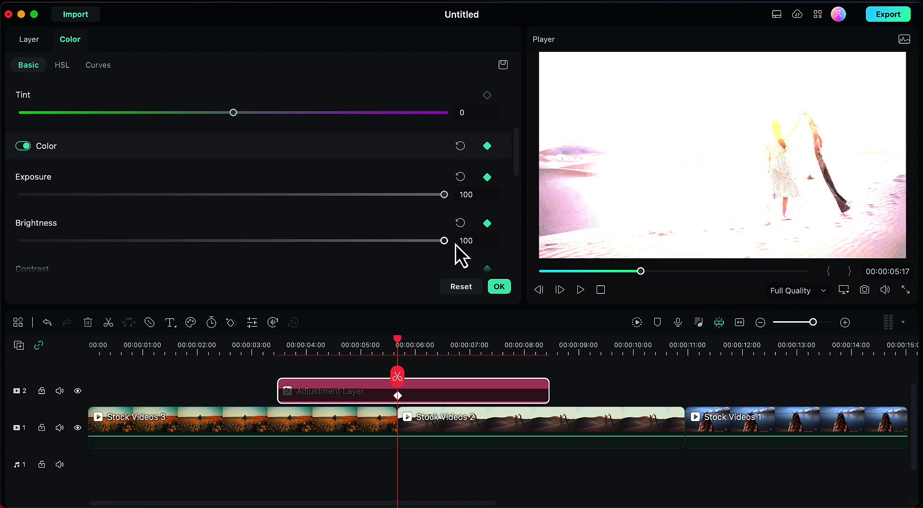
scroll(316, 203, "down", 3)
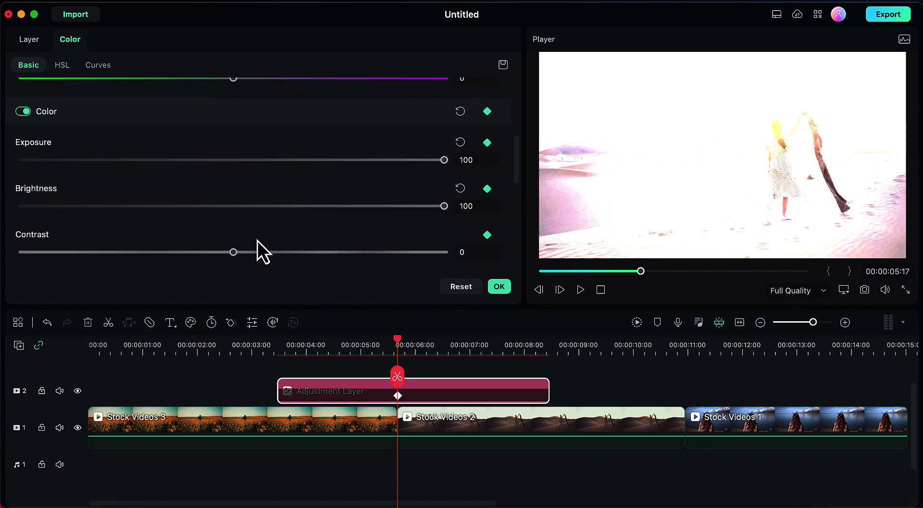
left_click_drag(235, 254, 456, 266)
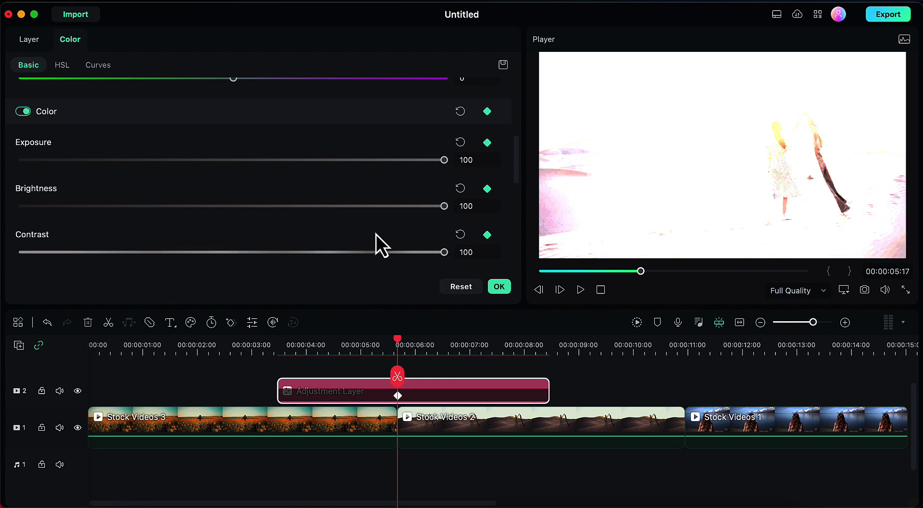
Add a Light keyframe and raise Highlight and Shadow to 100.
scroll(353, 230, "down", 10)
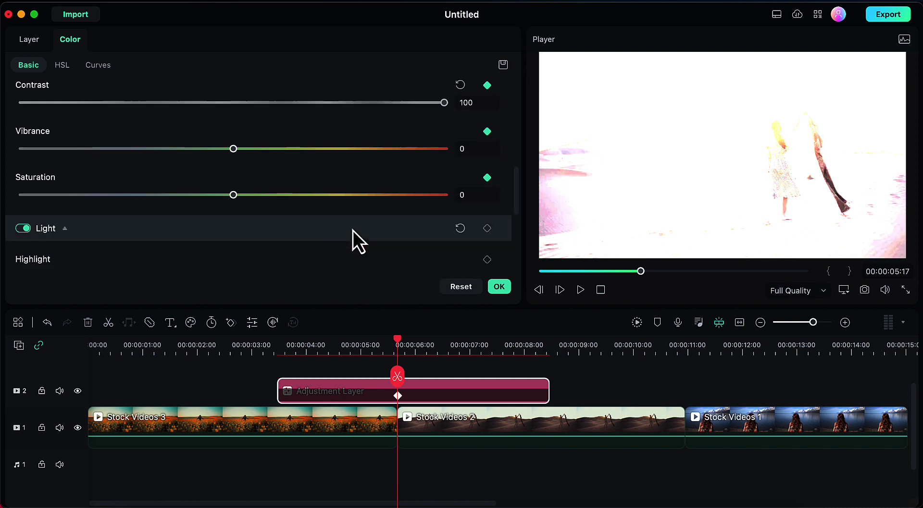
scroll(353, 231, "down", 2)
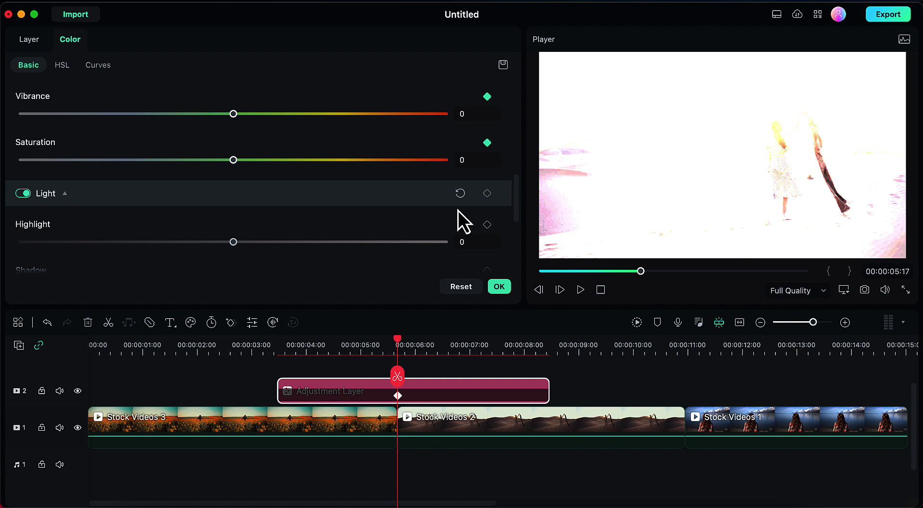
left_click(487, 194)
scroll(332, 203, "down", 3)
left_click_drag(234, 198, 457, 203)
left_click_drag(234, 236, 414, 236)
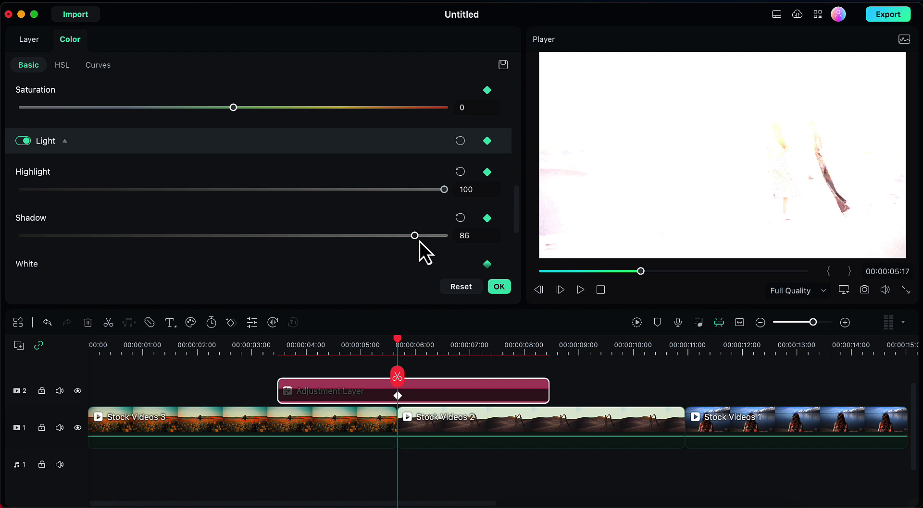
Raise White and Black to 100, then move the playhead just before the junction.
scroll(330, 213, "down", 3)
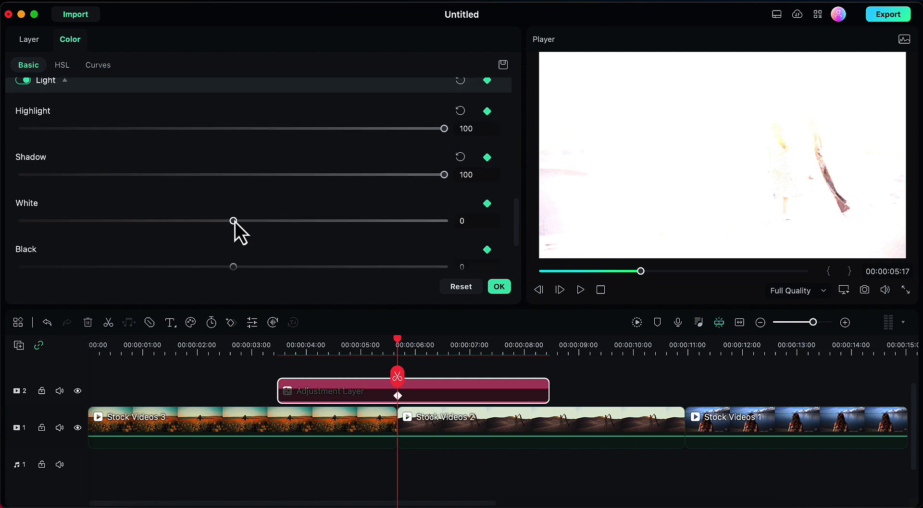
left_click_drag(235, 221, 294, 221)
left_click_drag(353, 232, 461, 234)
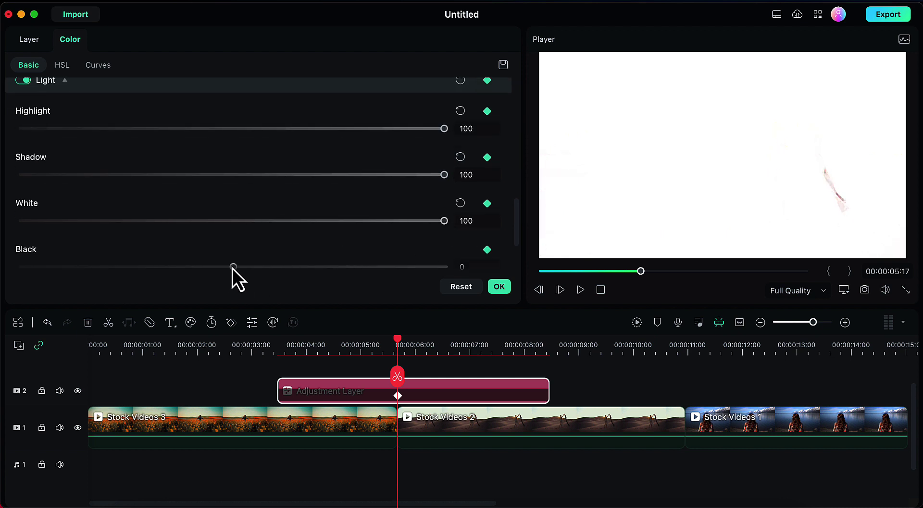
scroll(261, 257, "down", 1)
left_click_drag(234, 258, 390, 262)
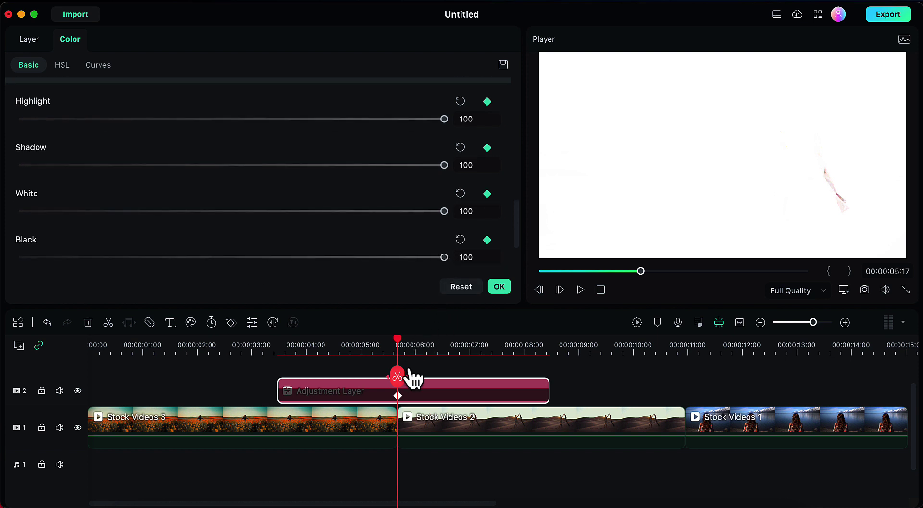
left_click_drag(397, 377, 372, 379)
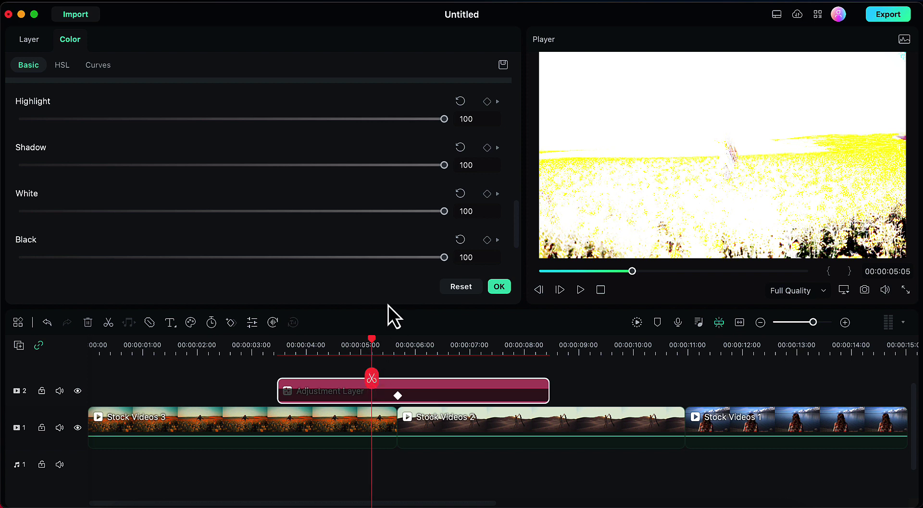
At 00:00:05:05, reset the Light and Color values to 0 to keyframe normal colour.
scroll(419, 208, "up", 5)
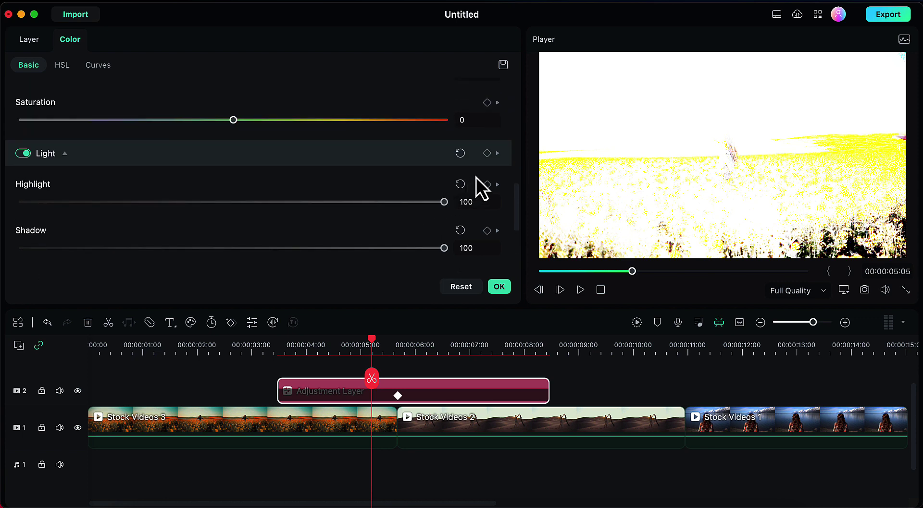
left_click(461, 156)
scroll(420, 157, "down", 2)
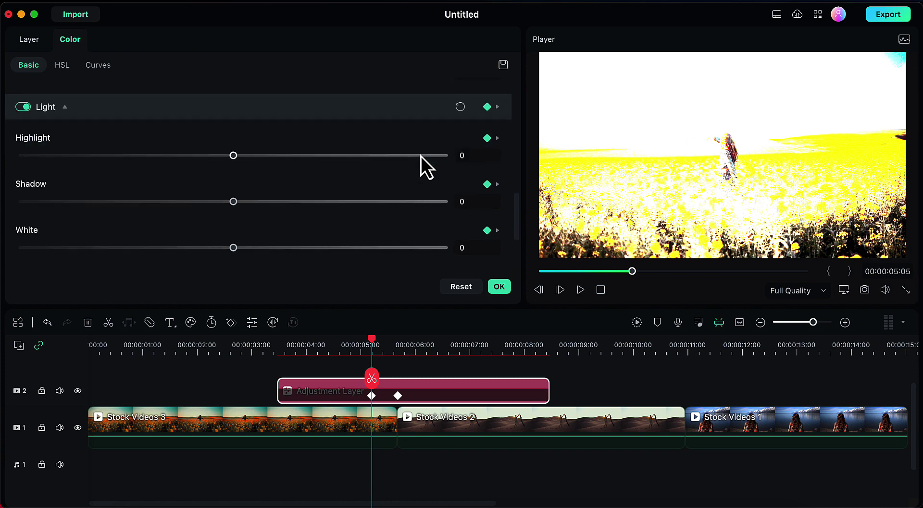
scroll(420, 156, "up", 5)
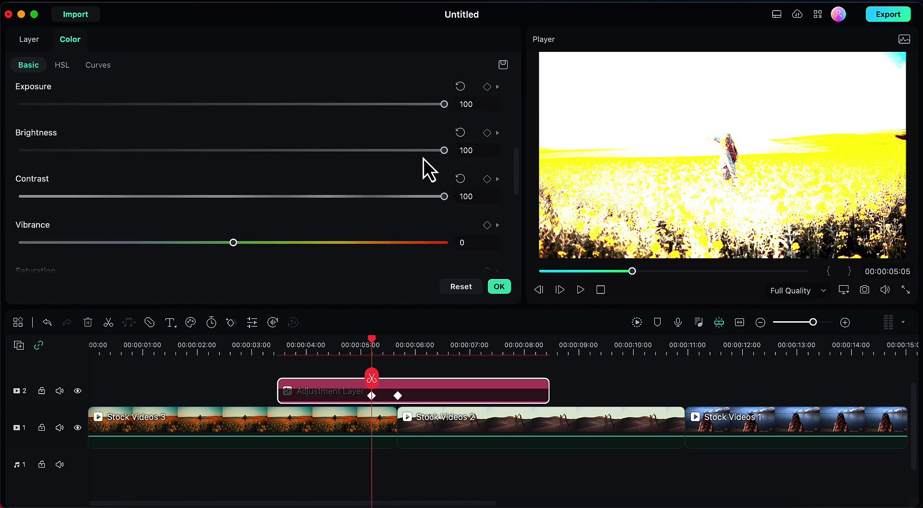
scroll(423, 159, "up", 3)
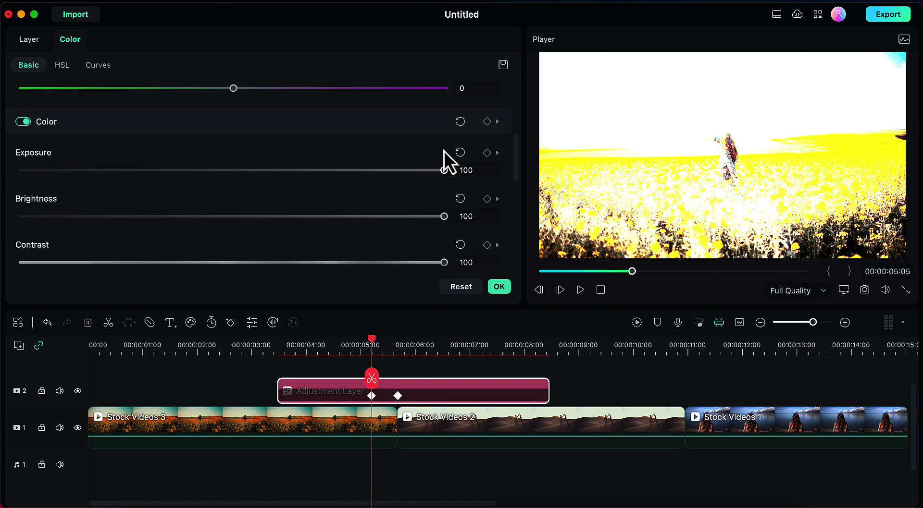
left_click(461, 124)
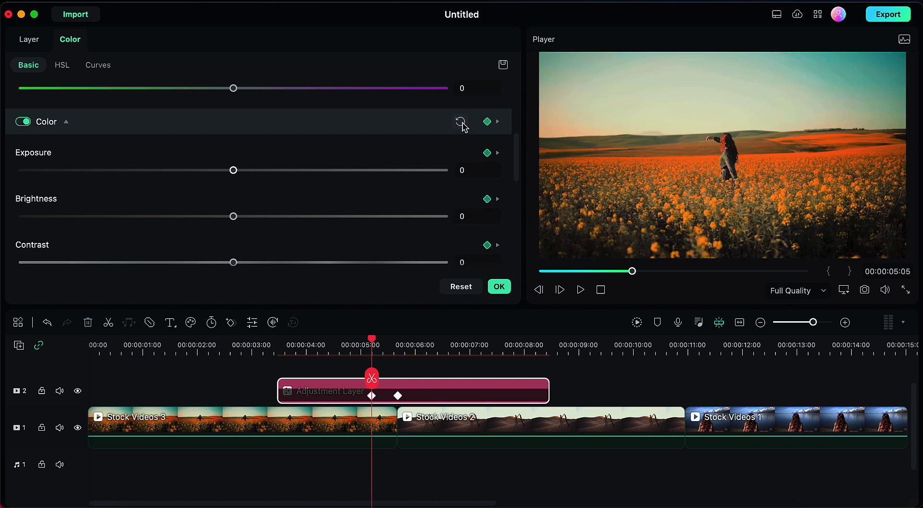
At 00:00:06:05, reset the Color and Highlight values to 0 to end the flash.
left_click_drag(375, 380, 428, 382)
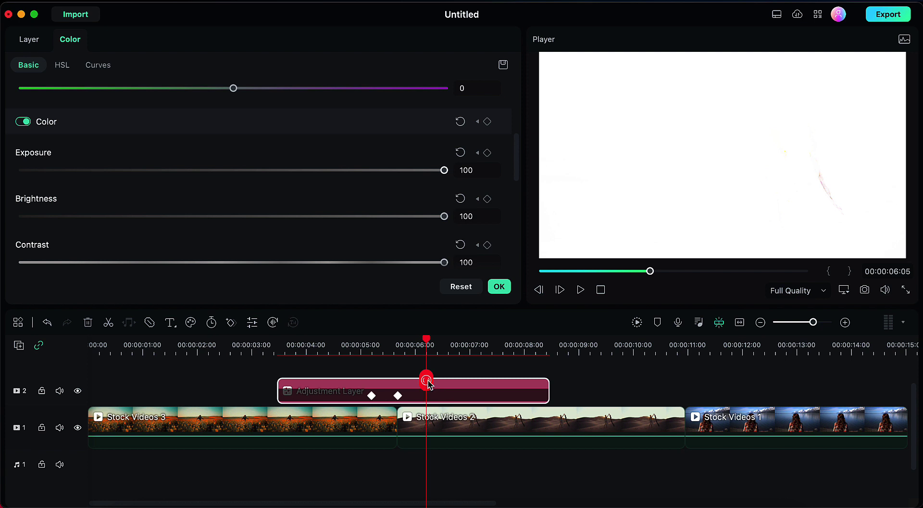
left_click(460, 122)
scroll(408, 169, "down", 5)
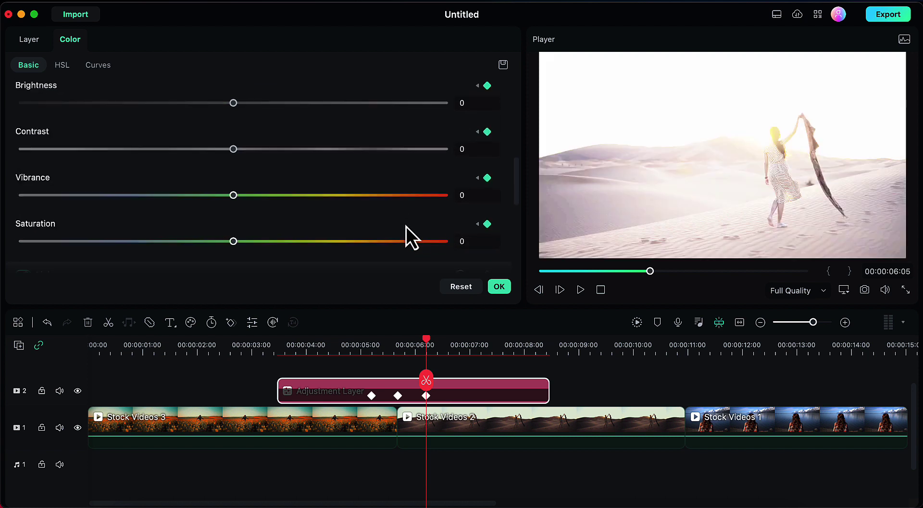
scroll(405, 227, "down", 3)
left_click(459, 212)
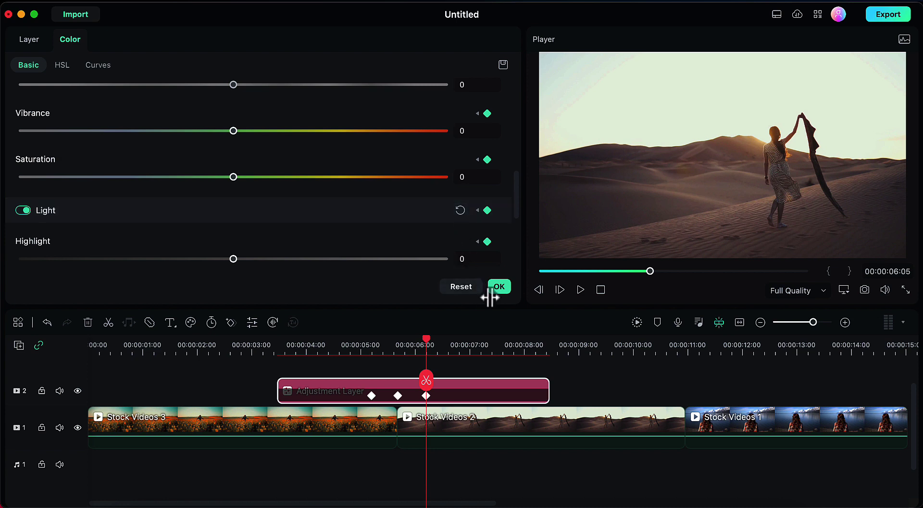
left_click(502, 287)
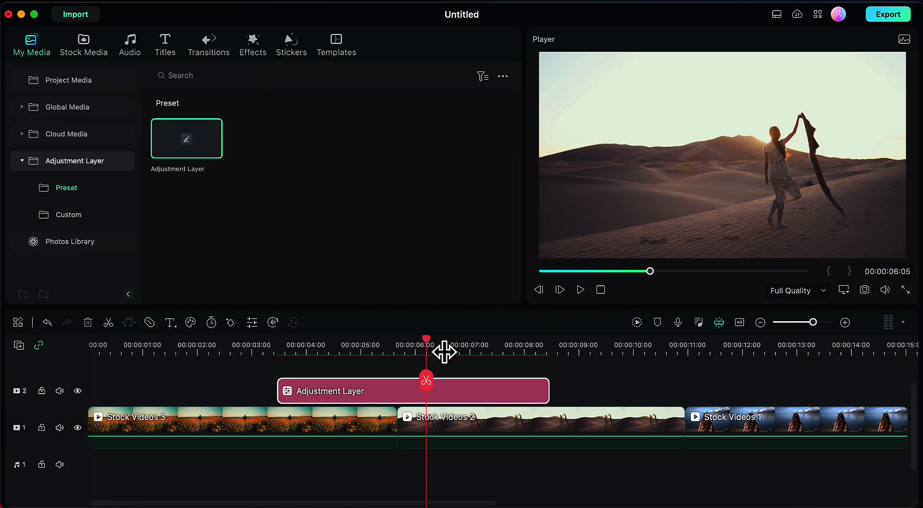
left_click_drag(428, 383, 267, 383)
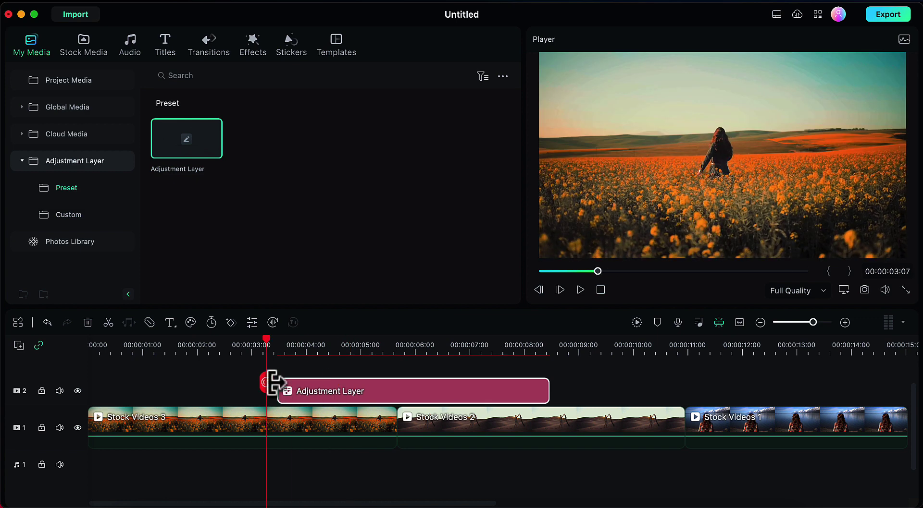
left_click(583, 291)
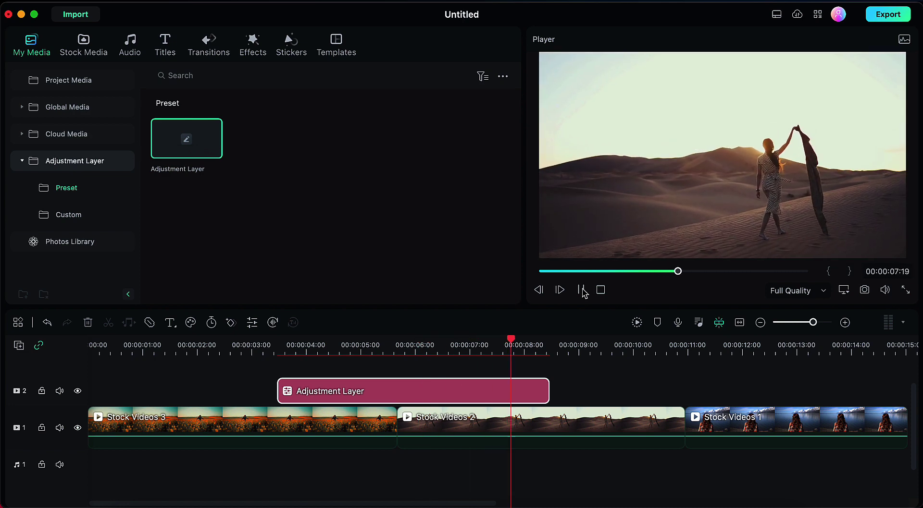
left_click(582, 290)
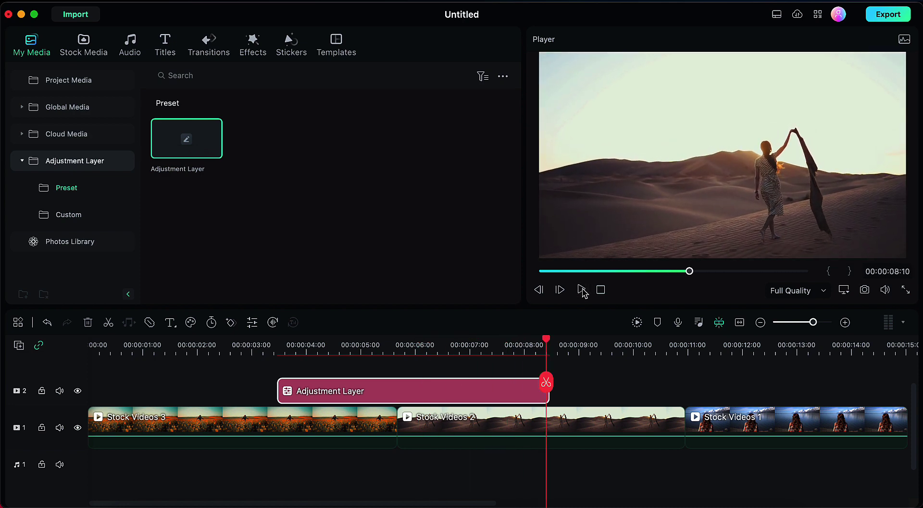
Copy the adjustment layer and paste it at the Stock Videos 2/1 junction.
right_click(446, 389)
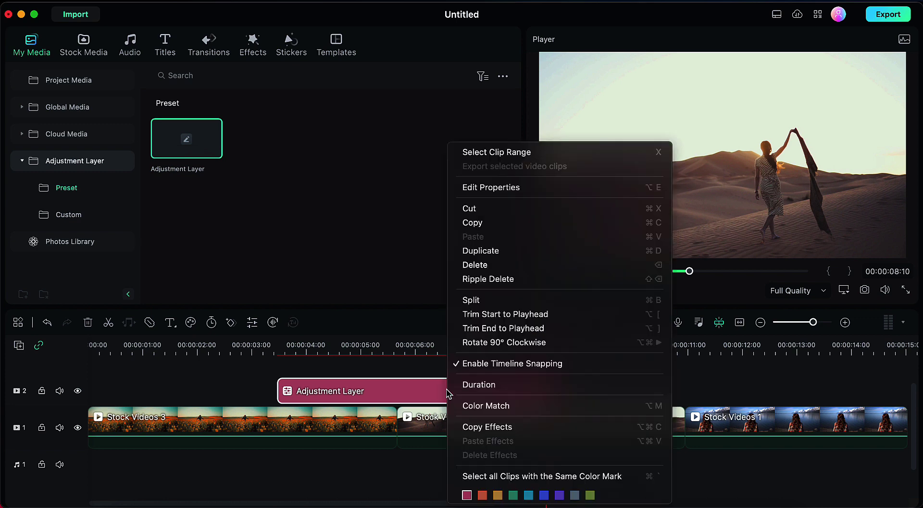
left_click(500, 223)
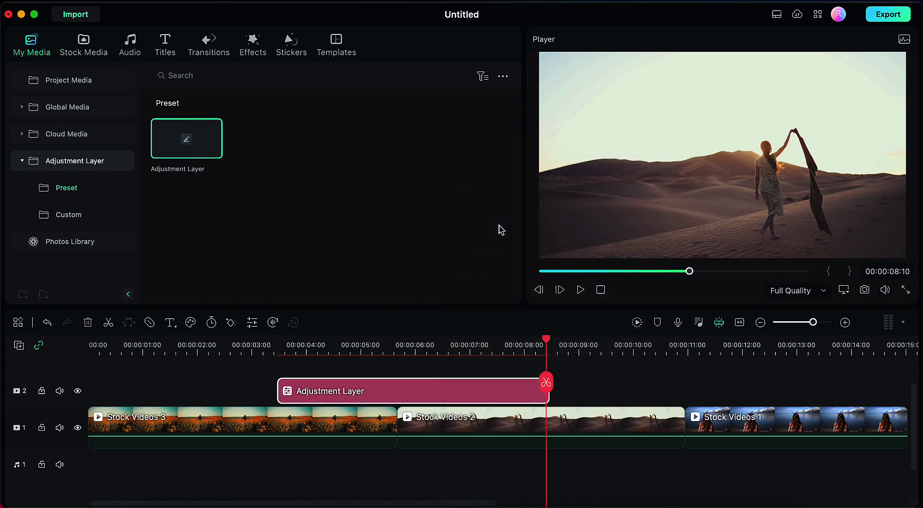
left_click(649, 392)
left_click_drag(651, 389, 686, 393)
right_click(685, 392)
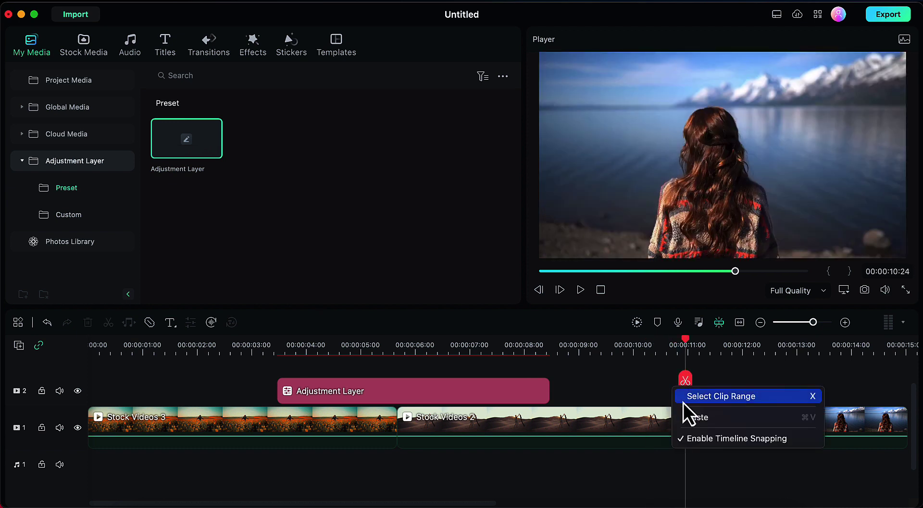
left_click(682, 417)
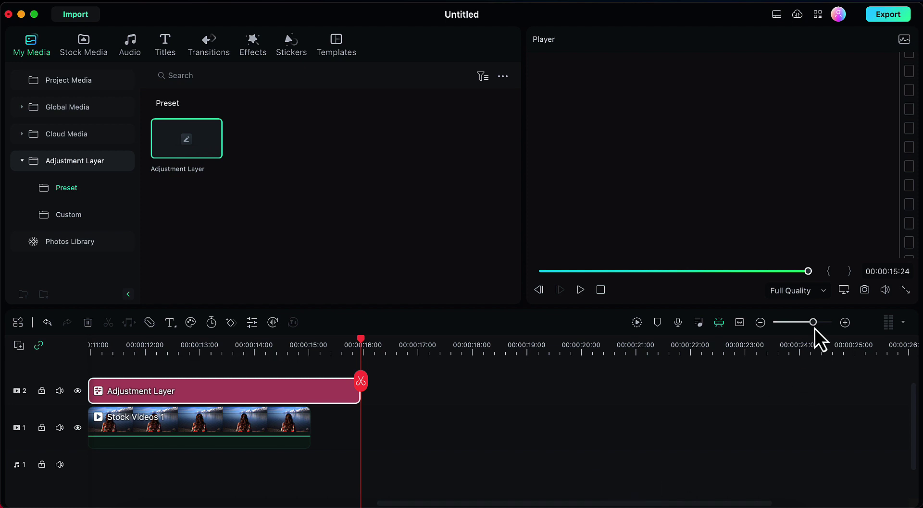
Shift the pasted adjustment layer left so it spans the second junction.
left_click_drag(814, 328, 806, 329)
scroll(661, 500, "left", 3)
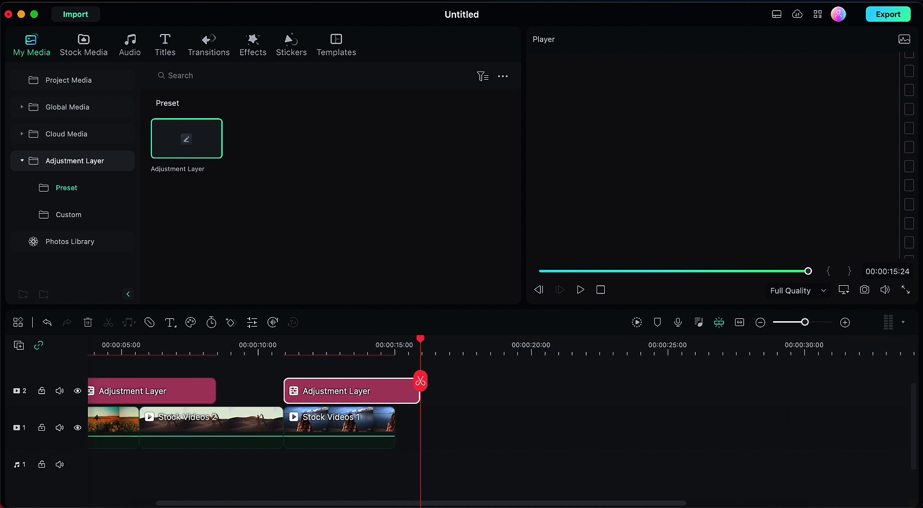
scroll(425, 396, "left", 2)
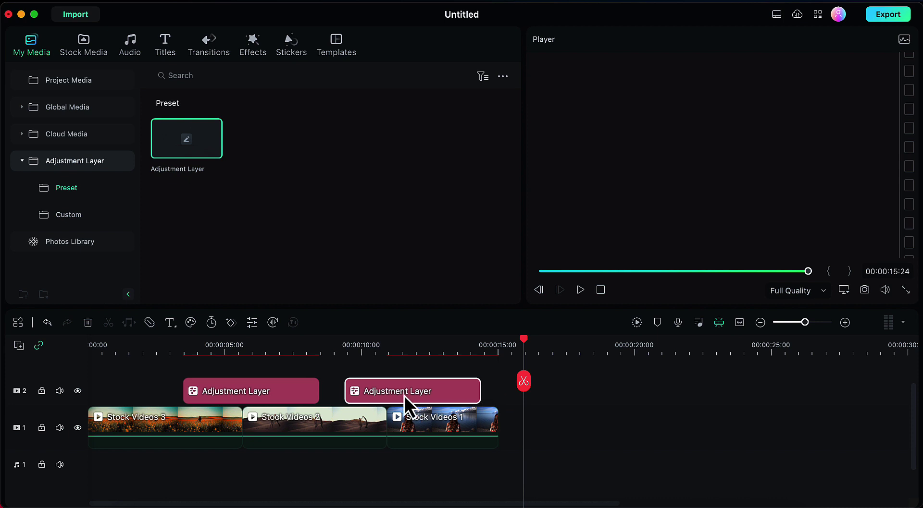
left_click_drag(404, 397, 391, 399)
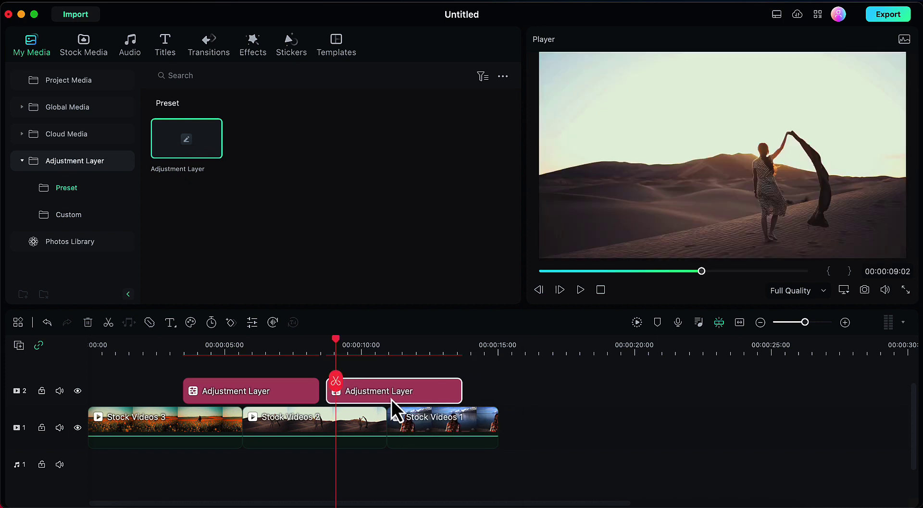
right_click(423, 393)
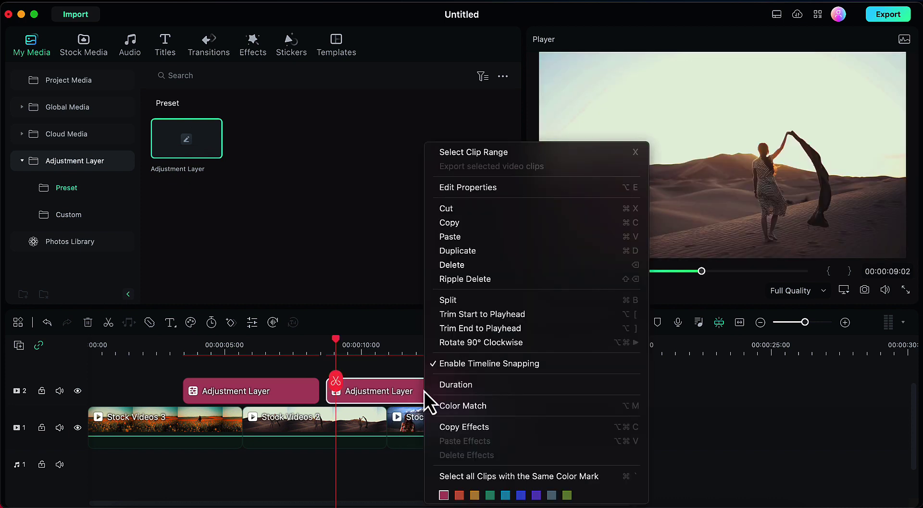
left_click(491, 192)
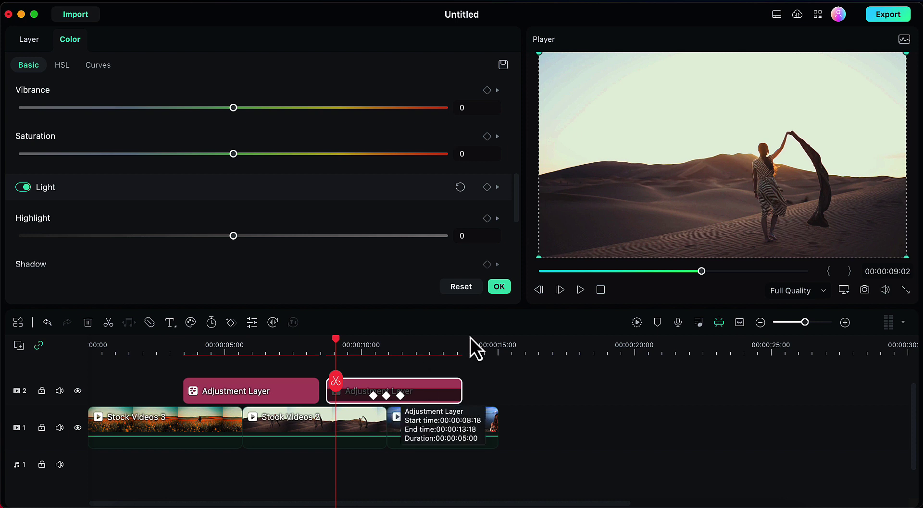
left_click(499, 288)
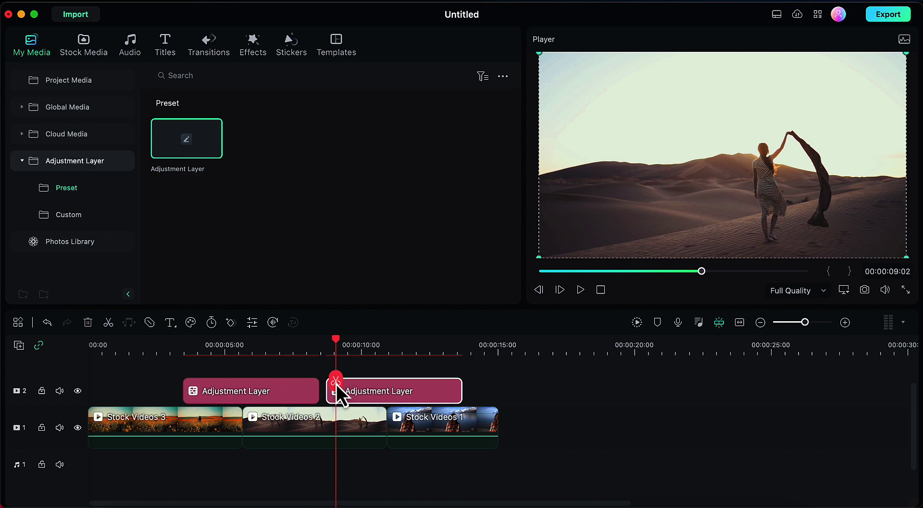
left_click_drag(336, 386, 62, 385)
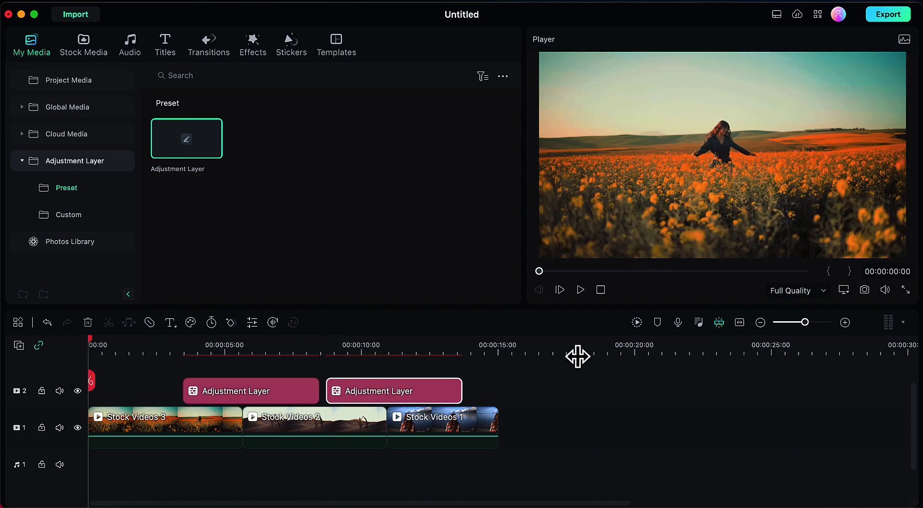
left_click(580, 290)
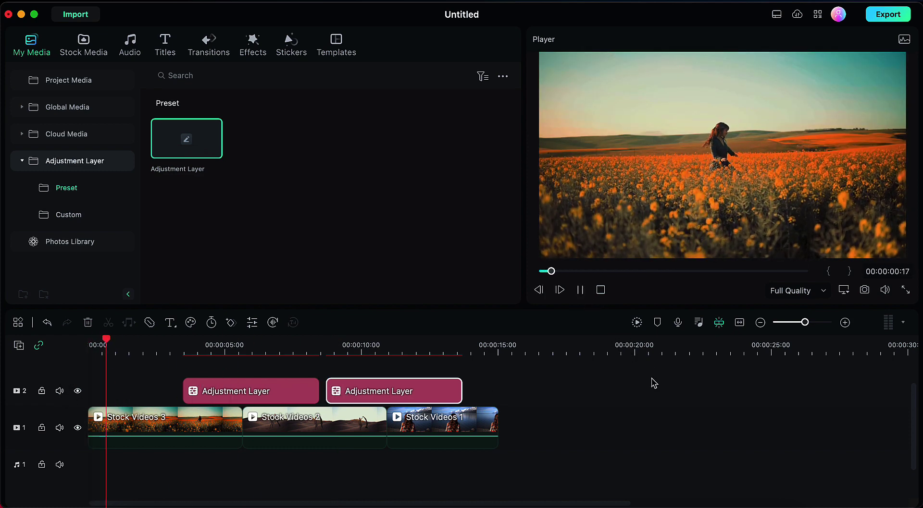